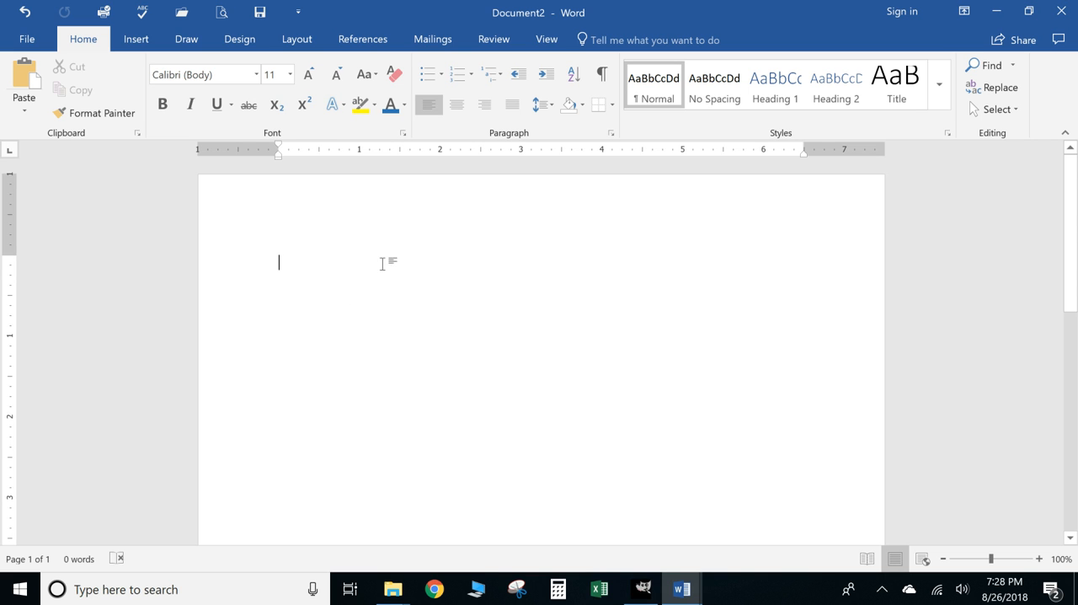
# - Open the Building Blocks Organizer and widen its Name column so the full building block names can be read
pyautogui.click(136, 39)
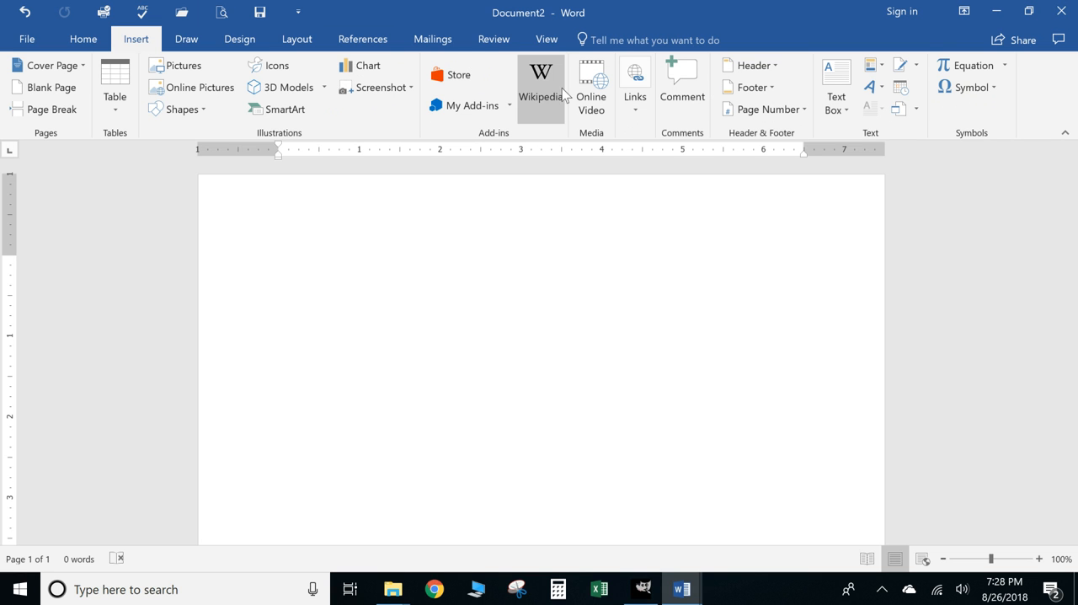
pyautogui.click(882, 69)
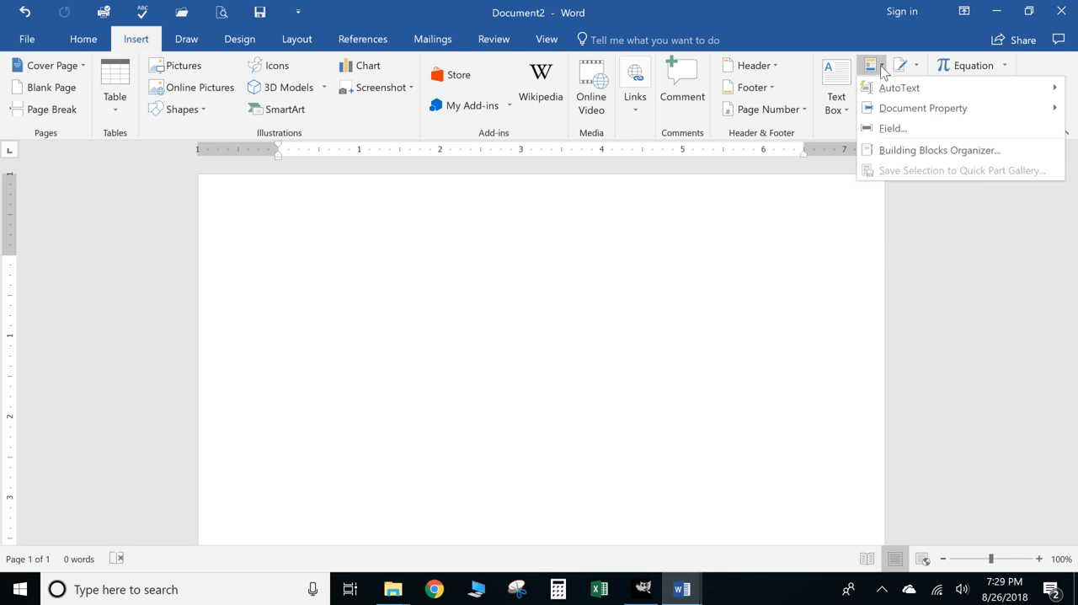
pyautogui.click(953, 158)
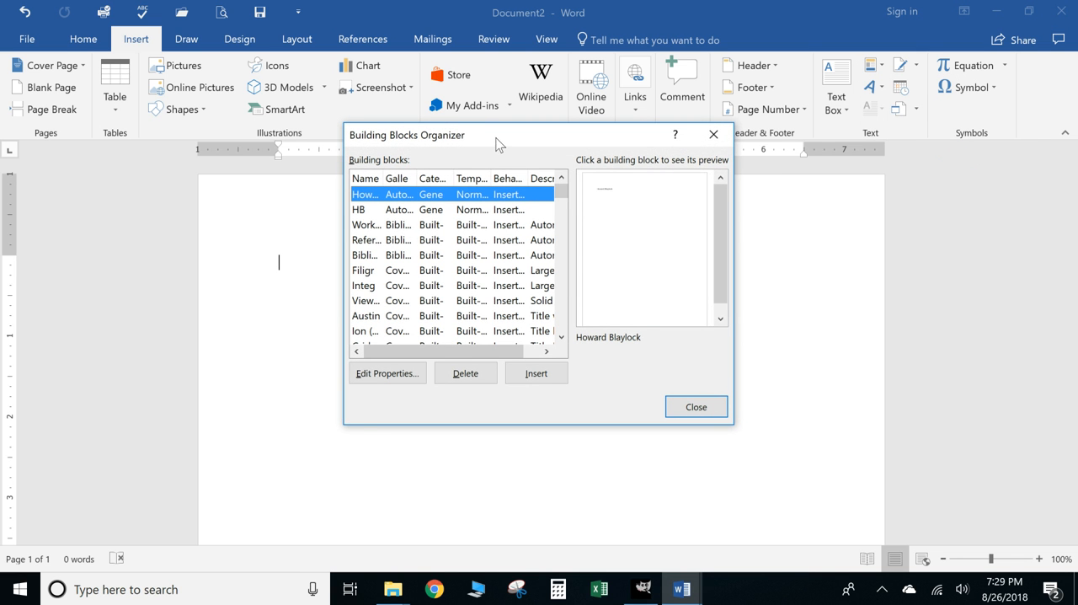
pyautogui.moveTo(497, 143); pyautogui.dragTo(522, 143)
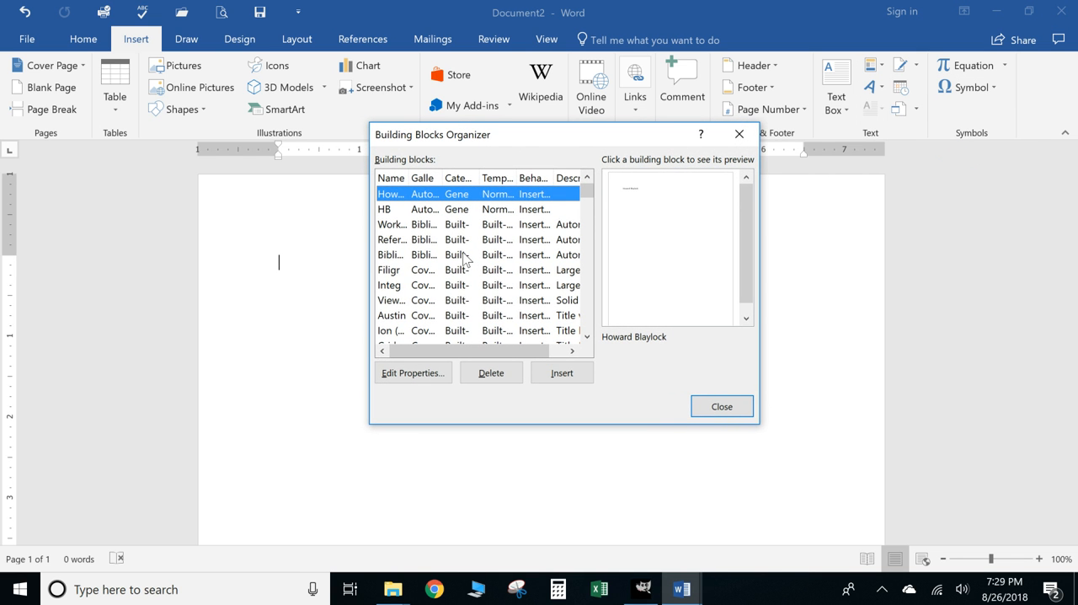
pyautogui.scroll(-10, 464, 260)
pyautogui.scroll(-2, 465, 261)
pyautogui.moveTo(410, 175); pyautogui.dragTo(486, 178)
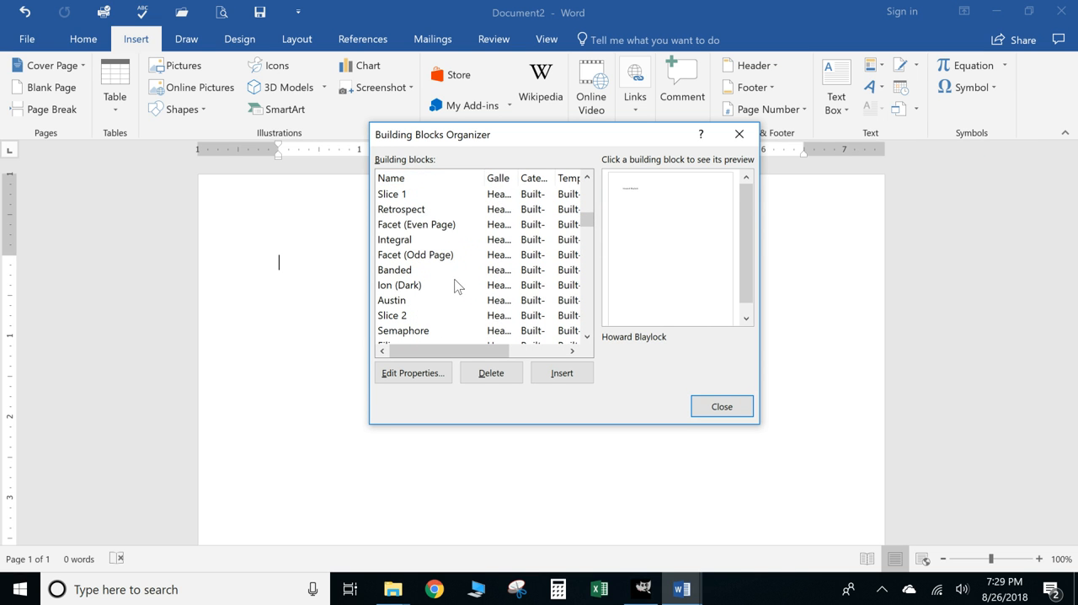
pyautogui.scroll(15, 451, 291)
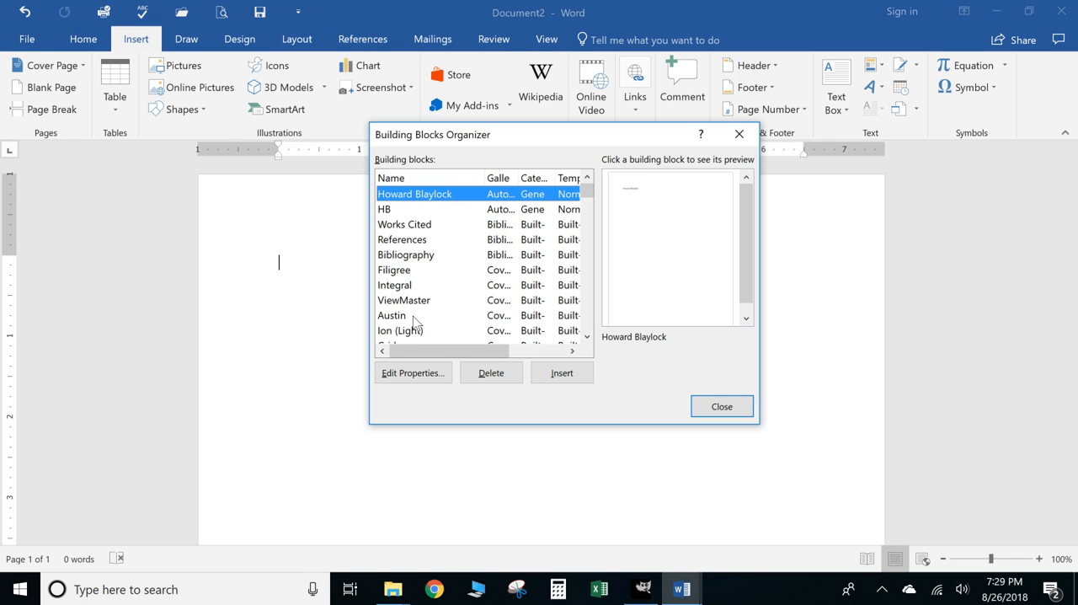
# - Insert the References building block into the blank document and place the cursor on the line below it
pyautogui.click(413, 241)
pyautogui.click(581, 376)
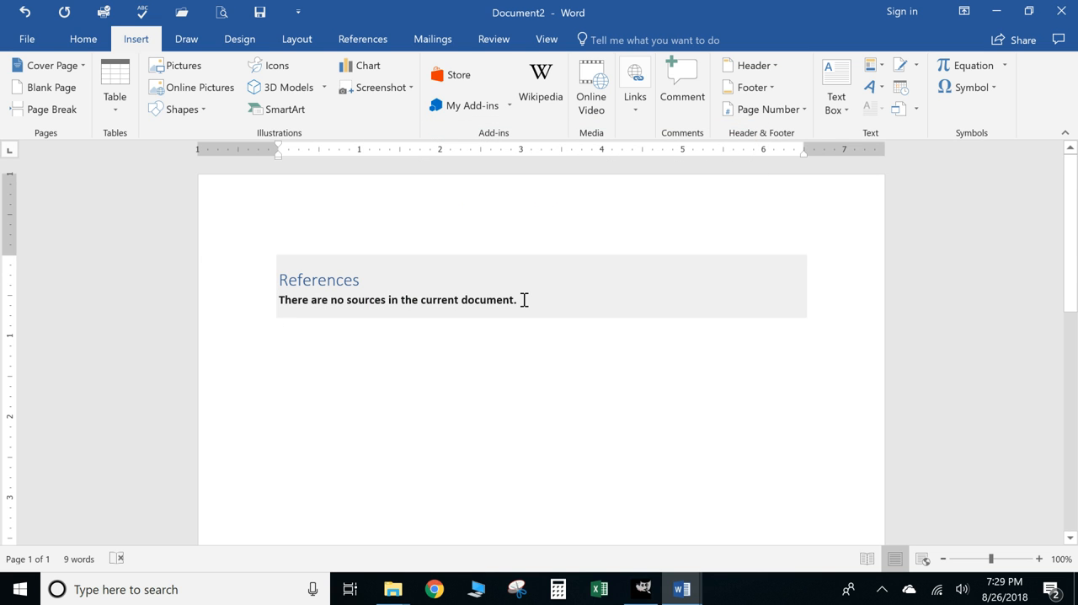
pyautogui.tripleClick(375, 293)
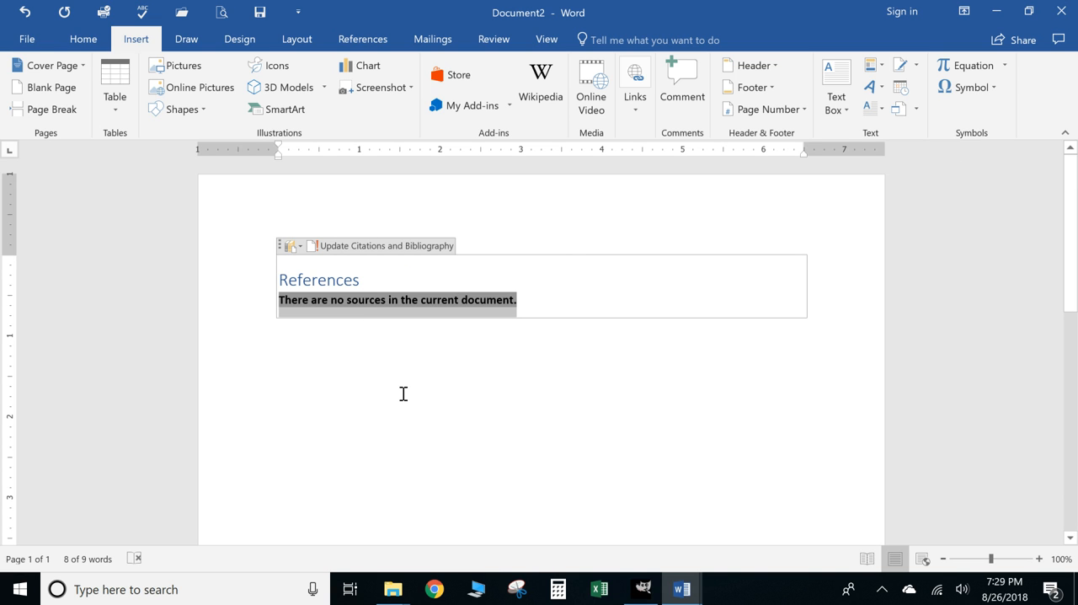
pyautogui.click(318, 350)
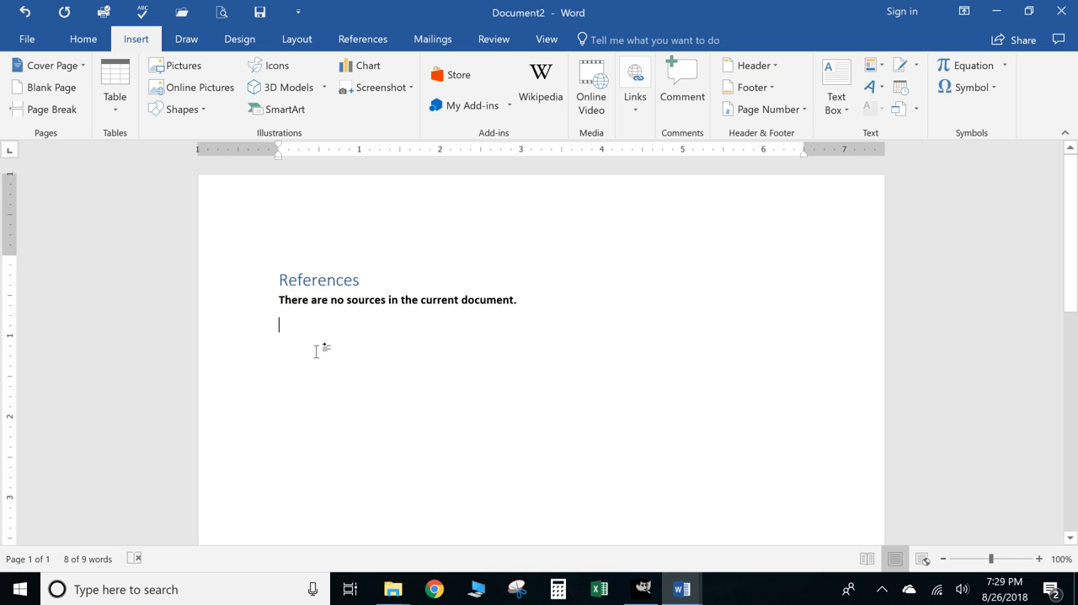
# - Insert the Bibliography building block below the References section using the Building Blocks Organizer
pyautogui.click(872, 67)
pyautogui.click(900, 150)
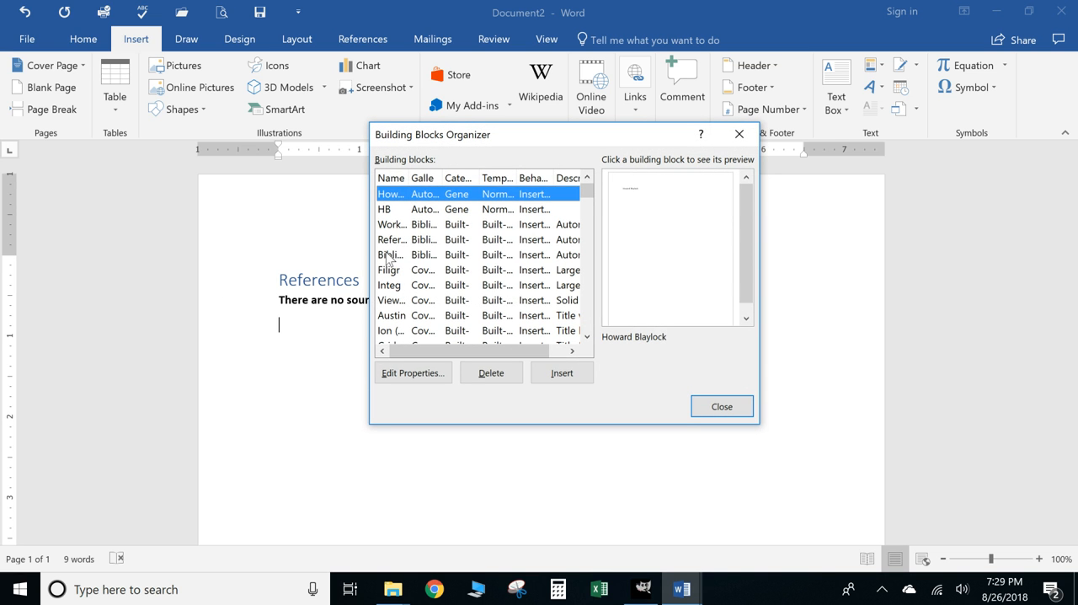
pyautogui.click(392, 254)
pyautogui.click(555, 374)
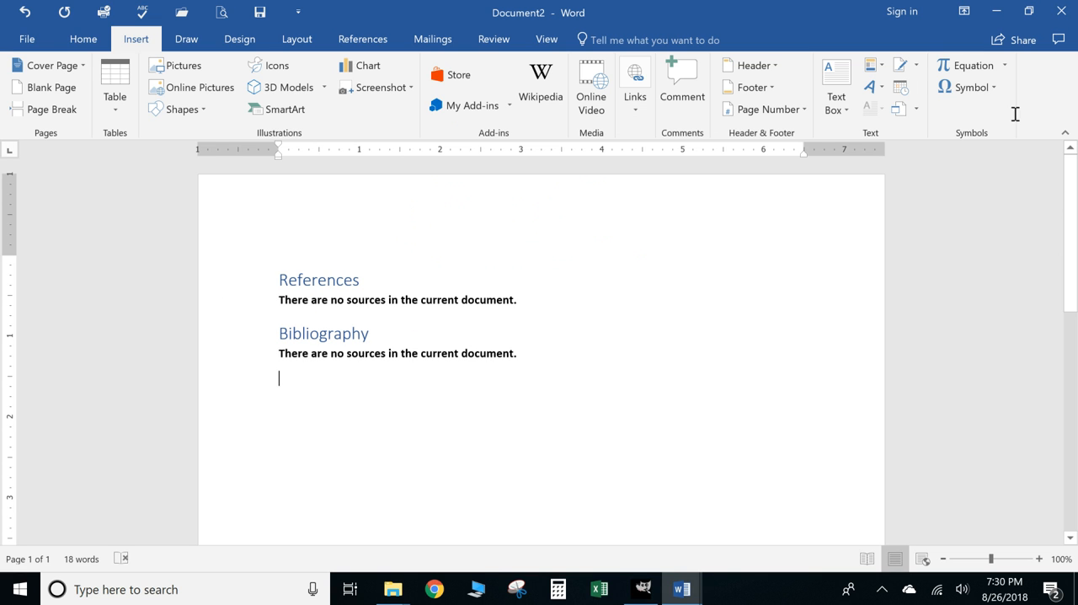
# - Insert the Austin cover page from the Building Blocks Organizer and select its document subtitle placeholder
pyautogui.click(872, 65)
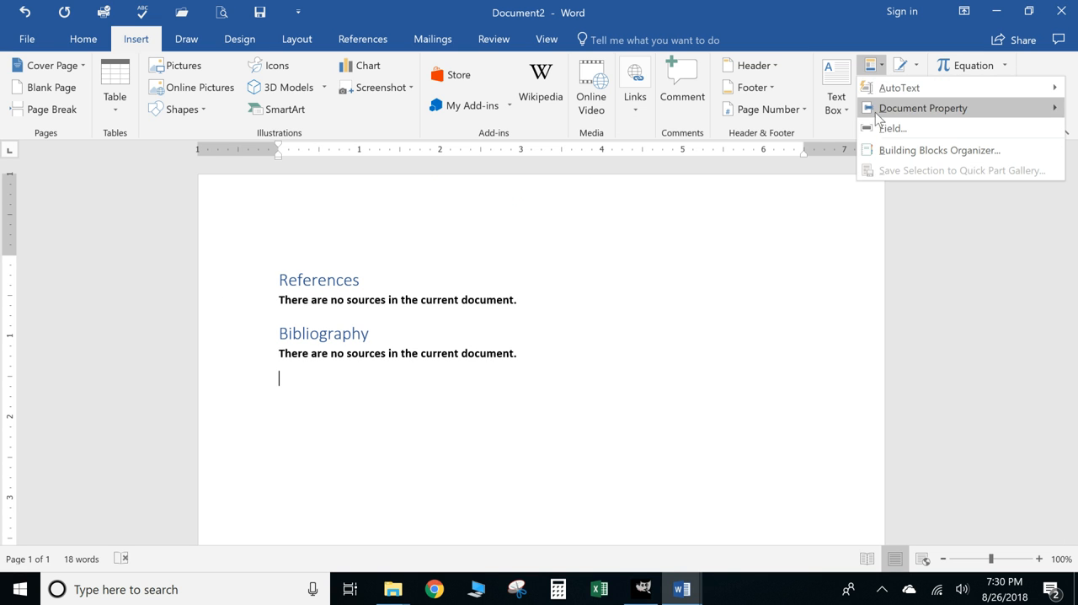
pyautogui.click(897, 151)
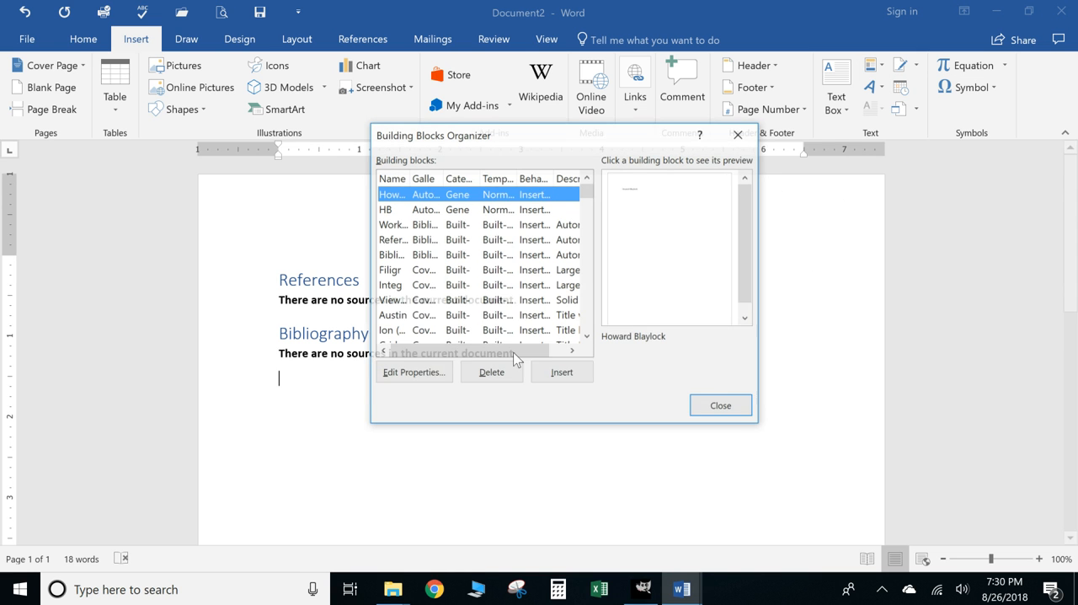
pyautogui.click(395, 317)
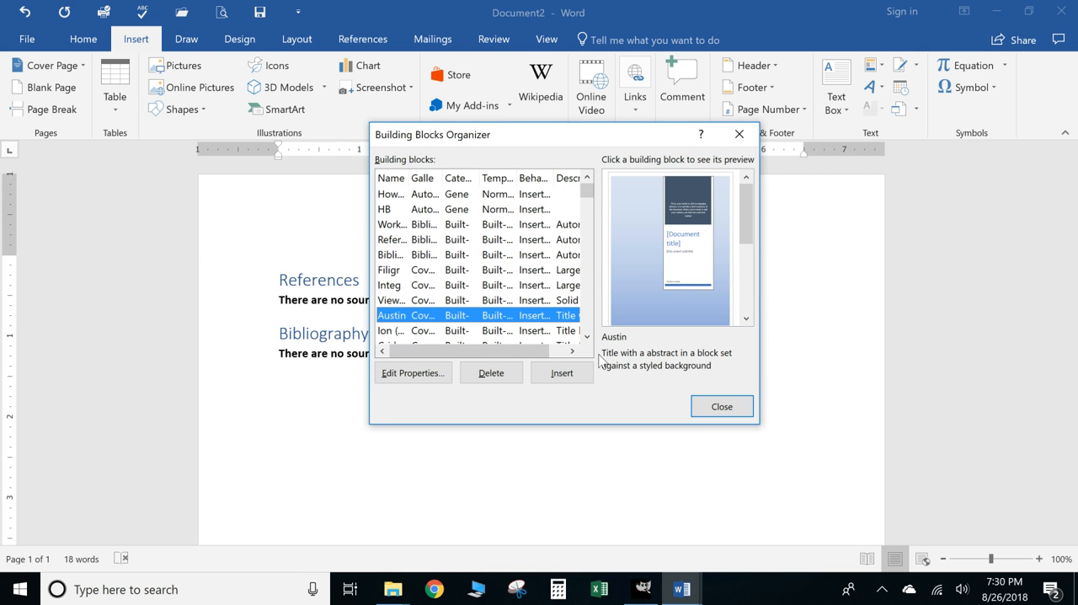
pyautogui.moveTo(445, 173); pyautogui.dragTo(519, 175)
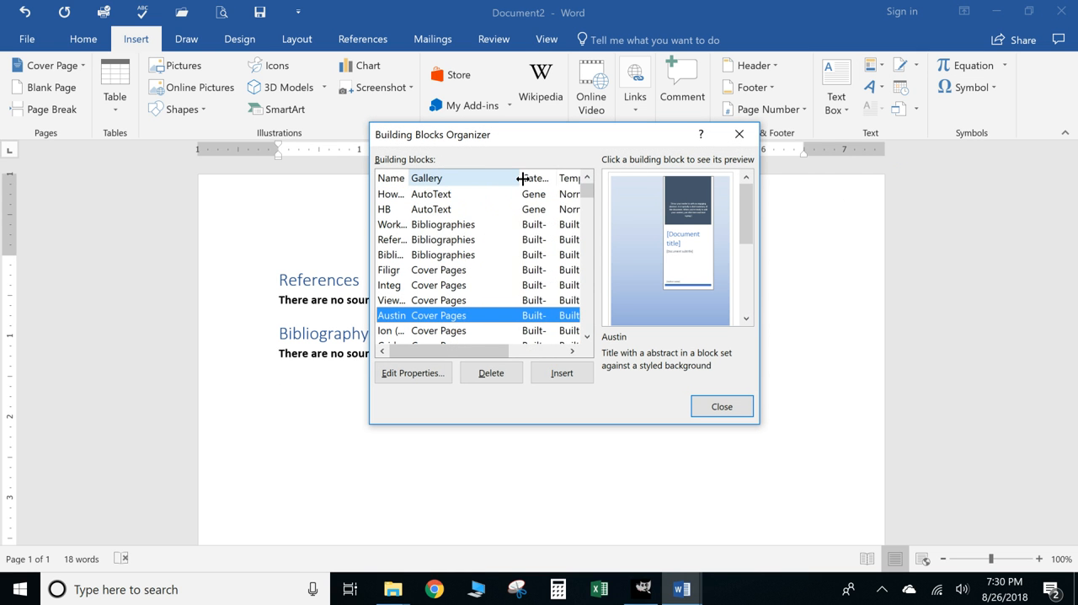
pyautogui.click(562, 374)
pyautogui.scroll(-10, 520, 339)
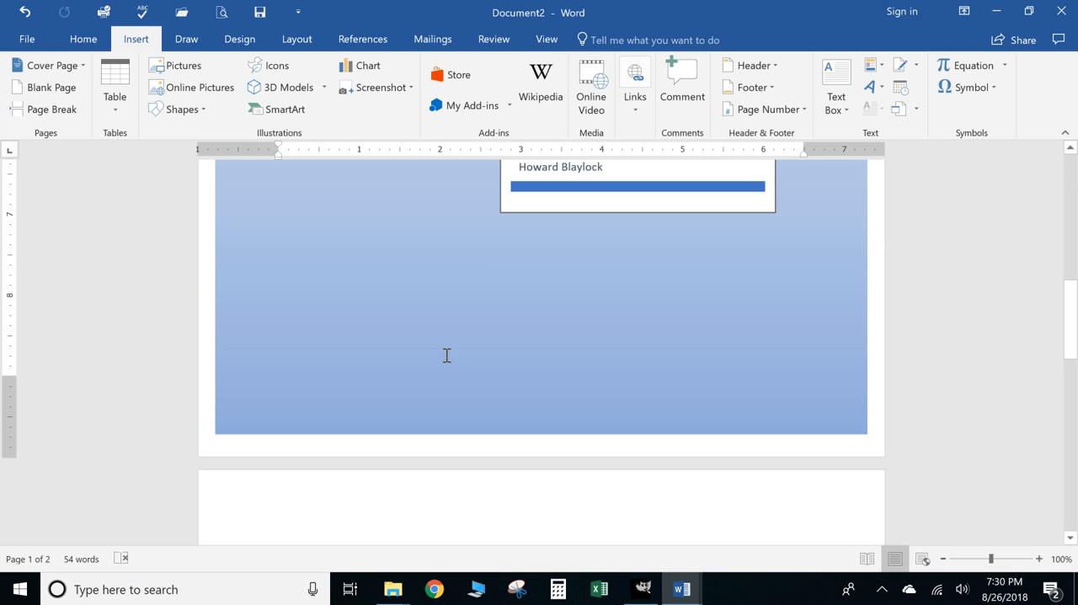
pyautogui.scroll(6, 447, 353)
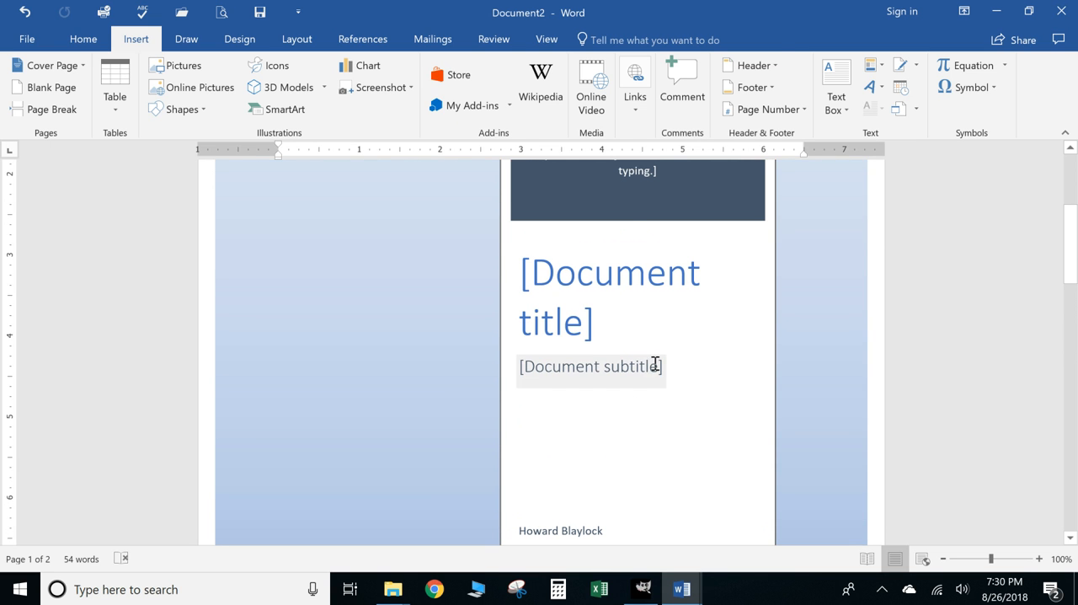
pyautogui.click(661, 376)
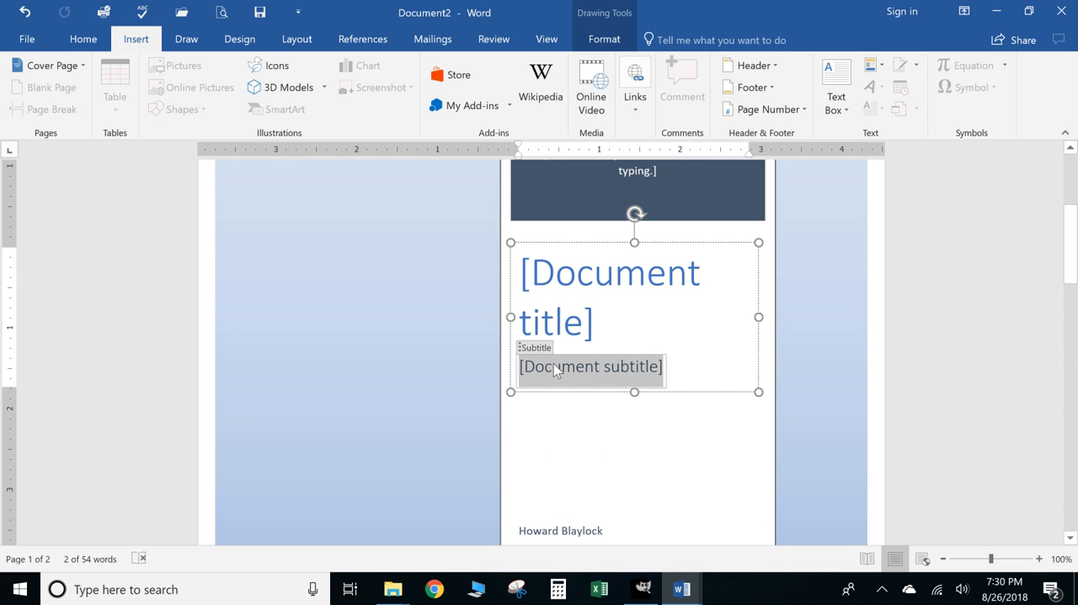
pyautogui.scroll(3, 674, 295)
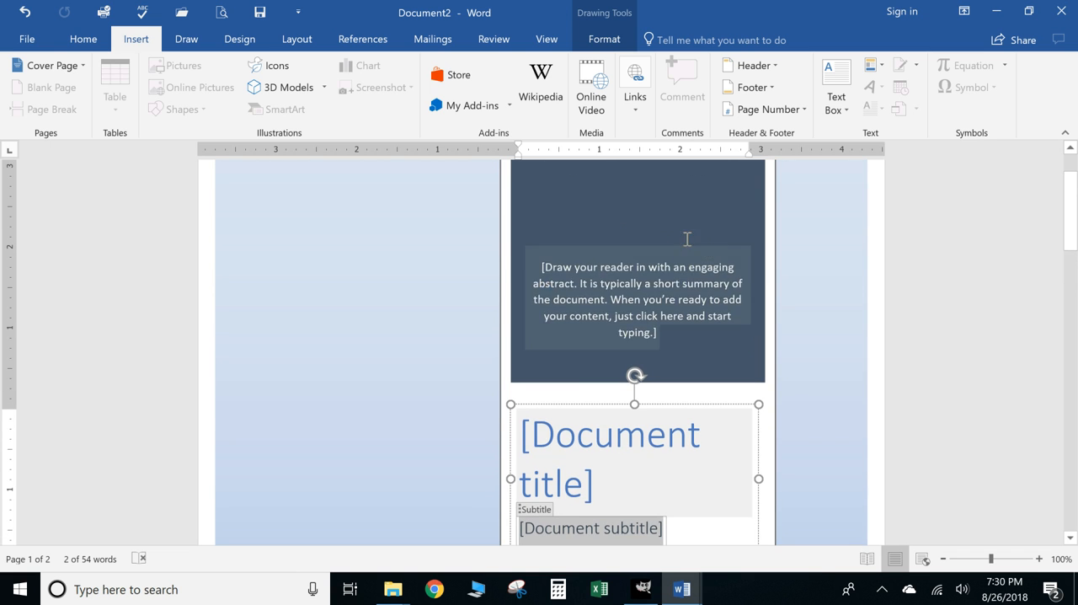
pyautogui.scroll(-10, 723, 275)
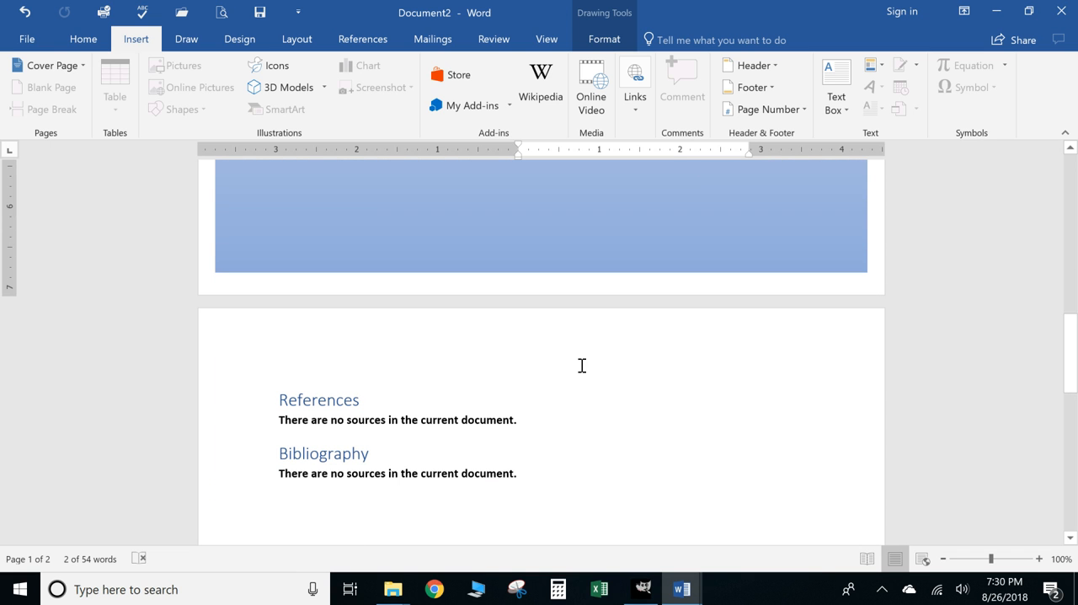
# - Insert the Top Line page number building block below the Bibliography section on the second page
pyautogui.click(873, 66)
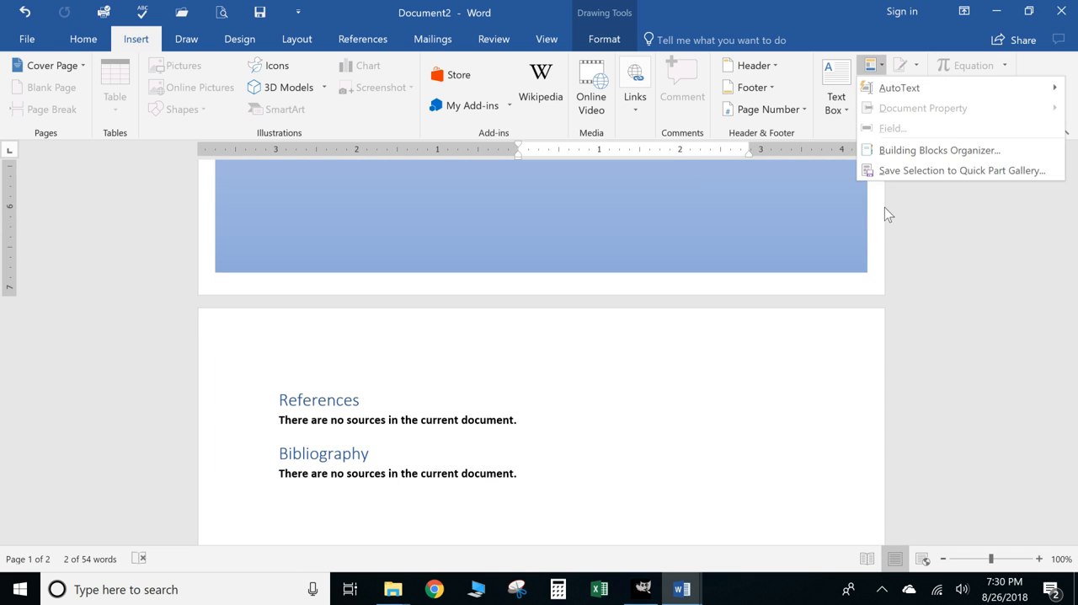
pyautogui.click(940, 150)
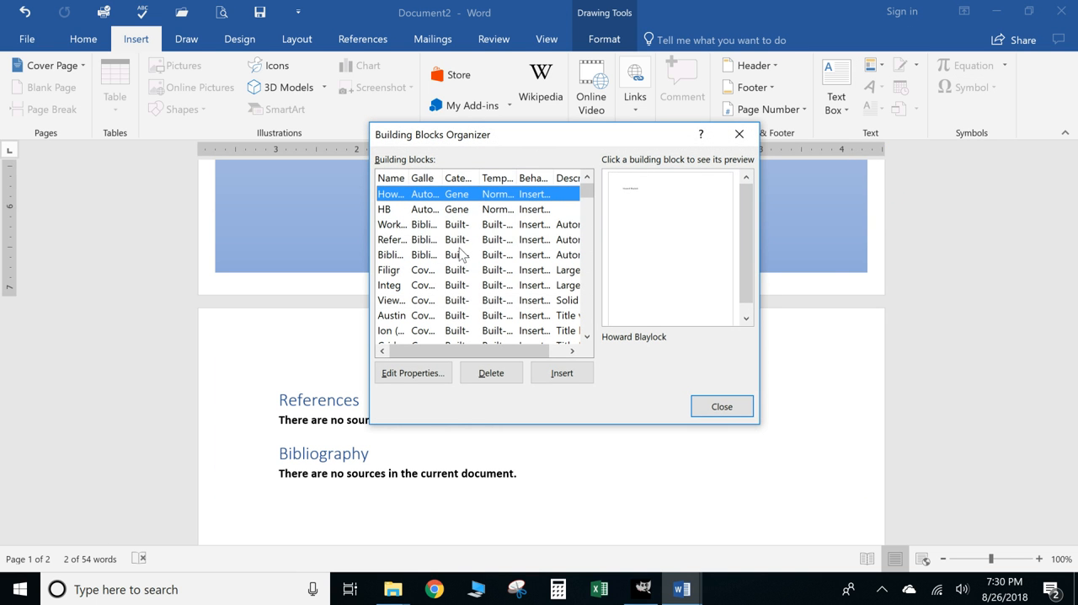
pyautogui.doubleClick(442, 177)
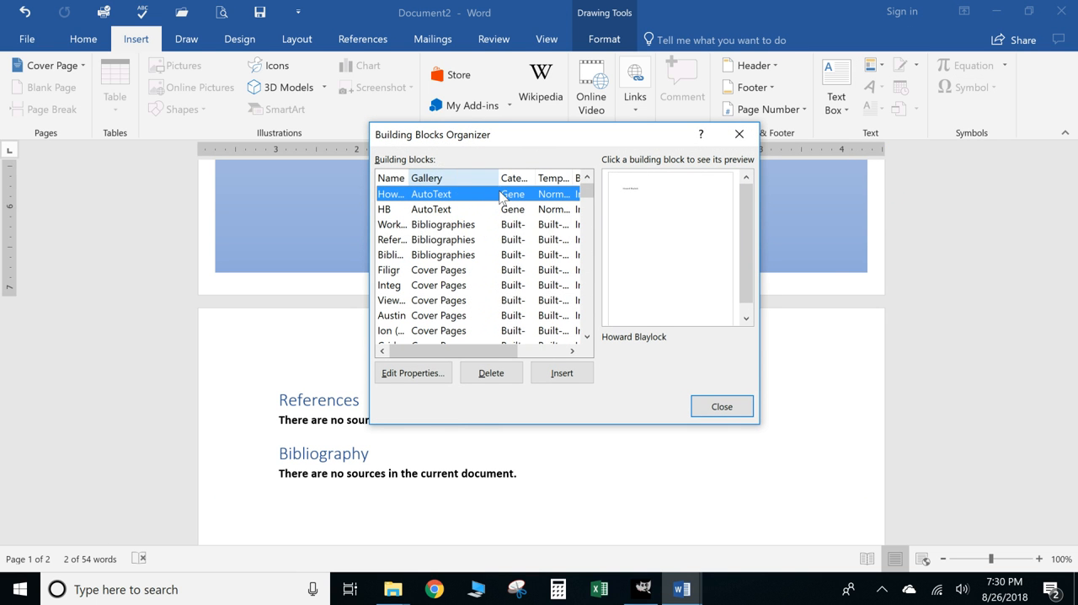
pyautogui.scroll(-5, 447, 250)
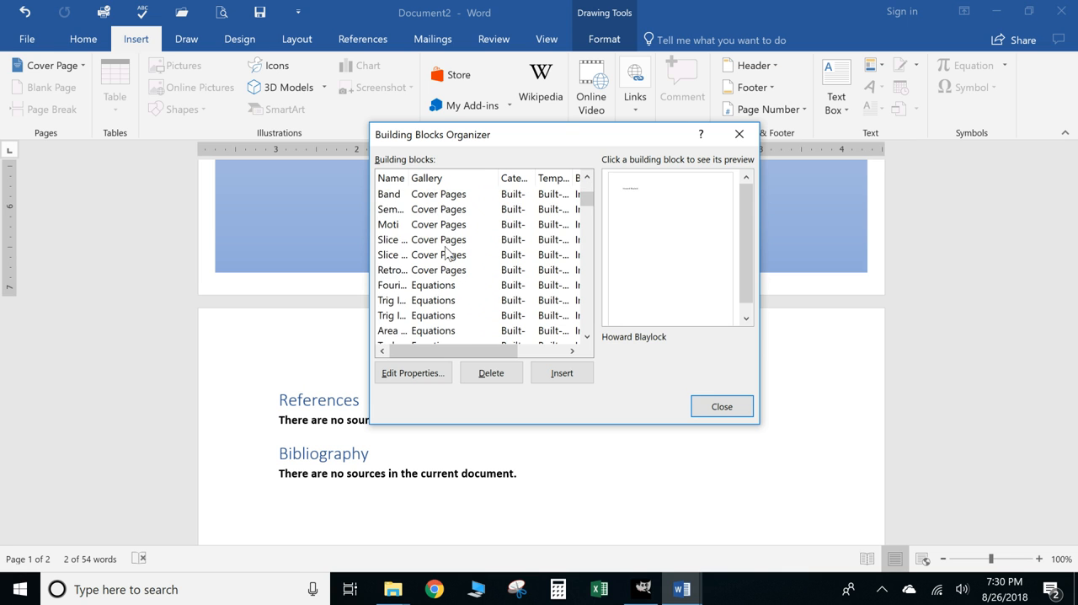
pyautogui.scroll(-4, 446, 250)
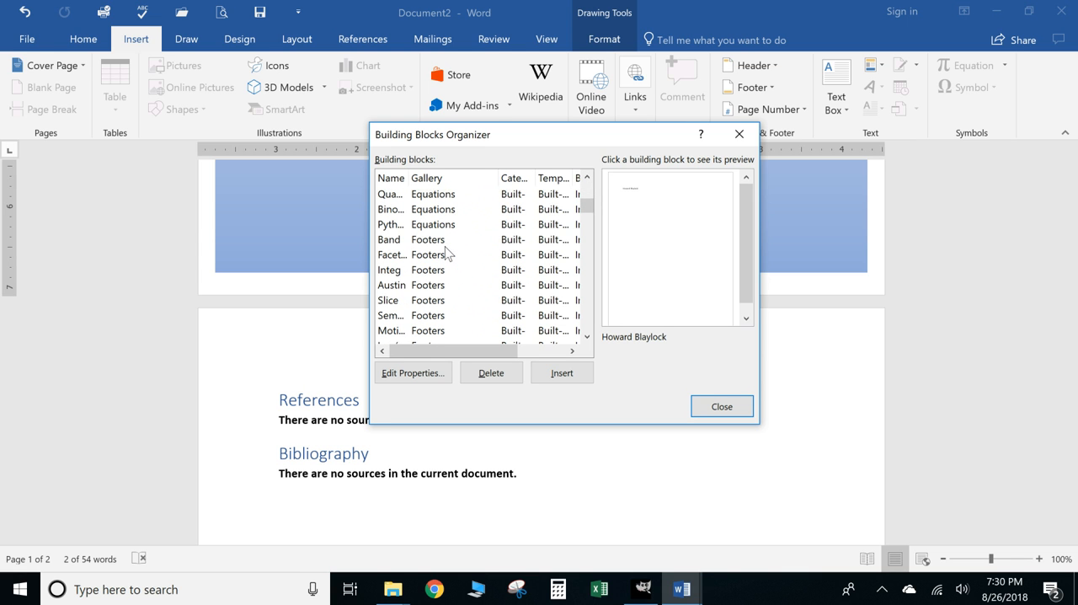
pyautogui.scroll(-8, 439, 281)
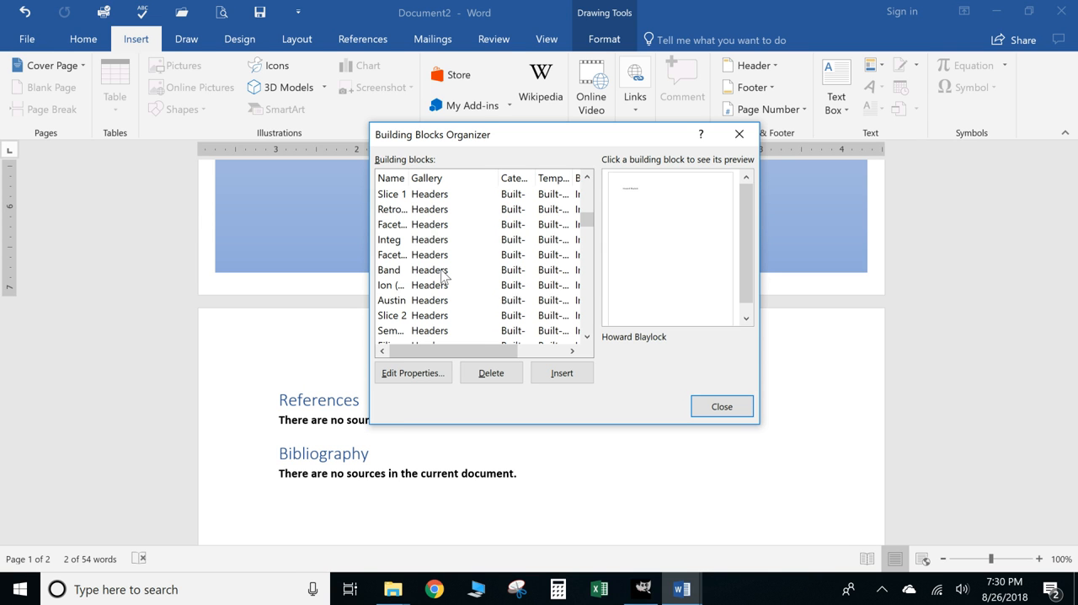
pyautogui.scroll(-2, 443, 275)
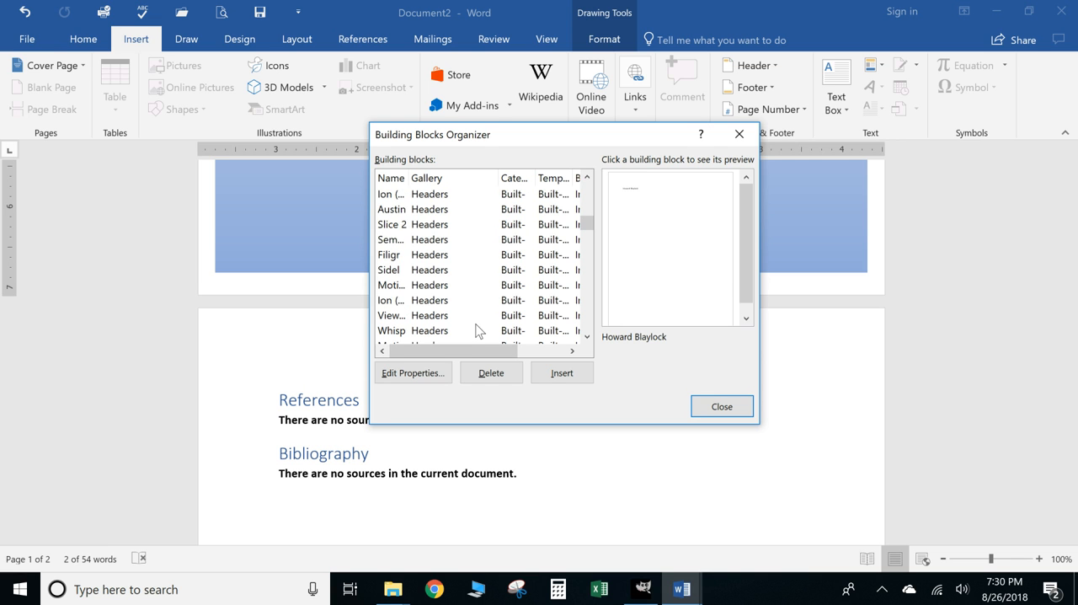
pyautogui.scroll(-5, 442, 288)
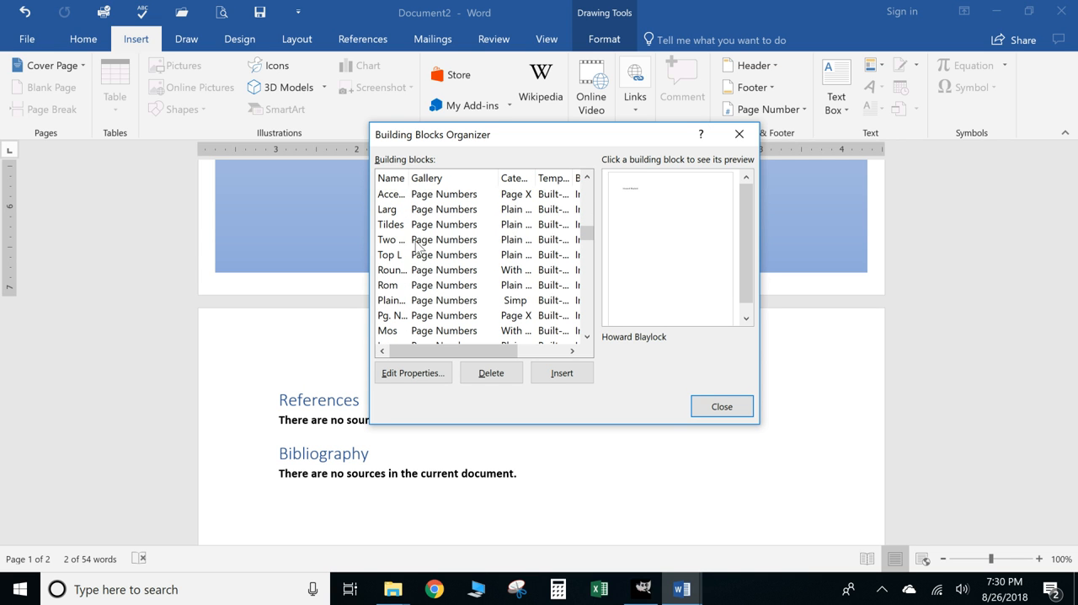
pyautogui.moveTo(408, 178); pyautogui.dragTo(462, 178)
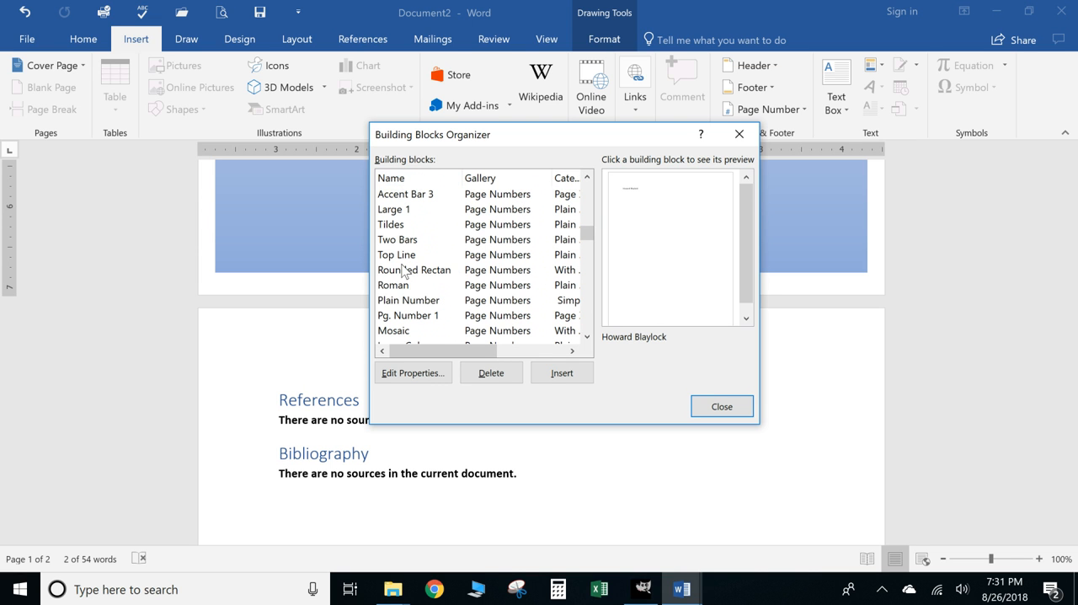
pyautogui.click(489, 255)
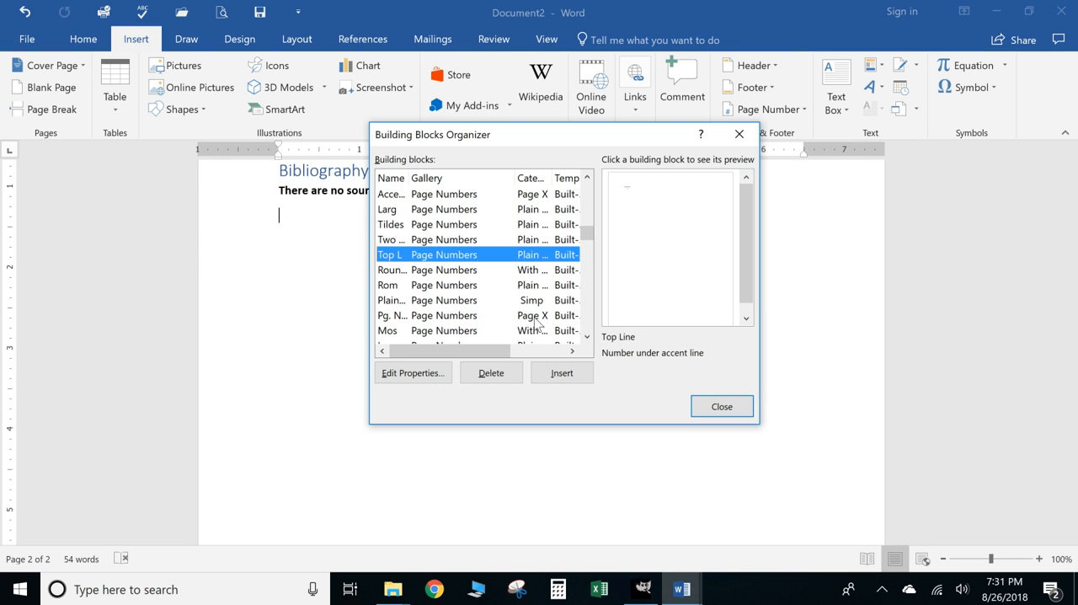
pyautogui.click(562, 372)
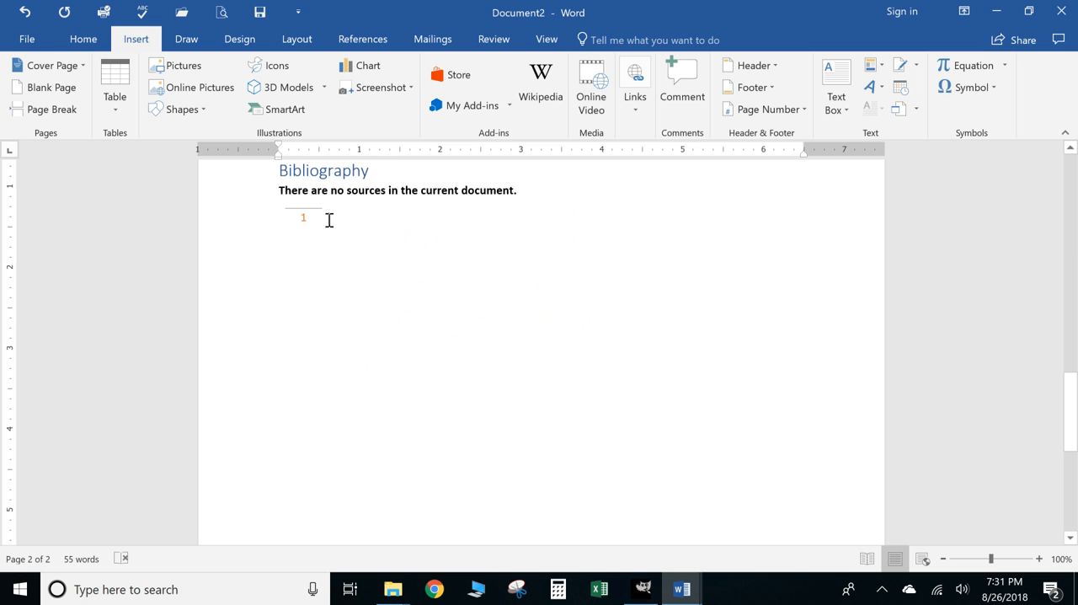
# - Reopen the Building Blocks Organizer and widen its Name column to show the full names
pyautogui.scroll(3, 308, 224)
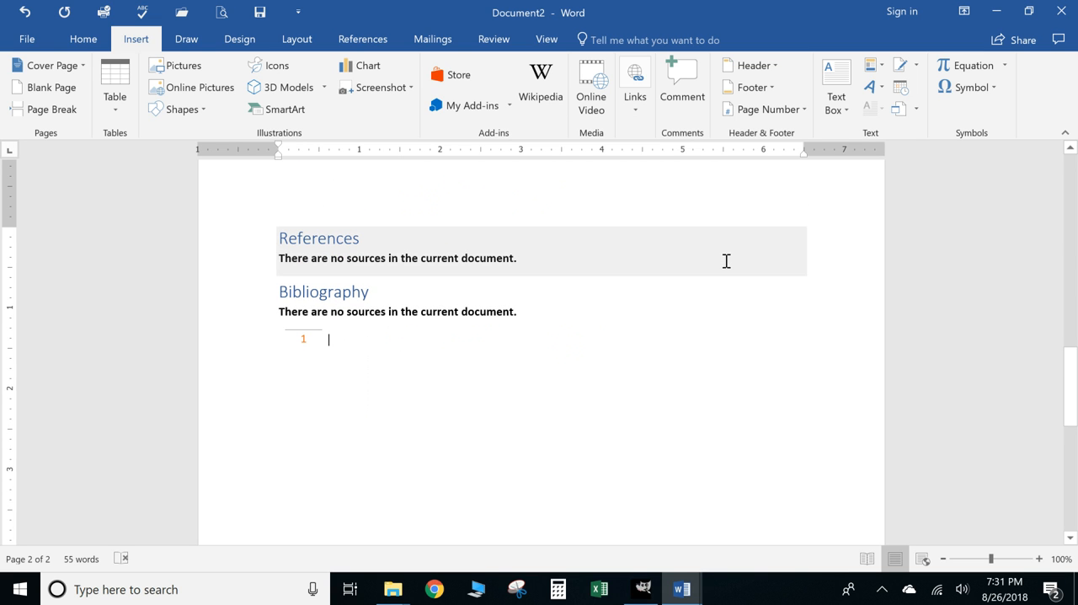
pyautogui.click(883, 73)
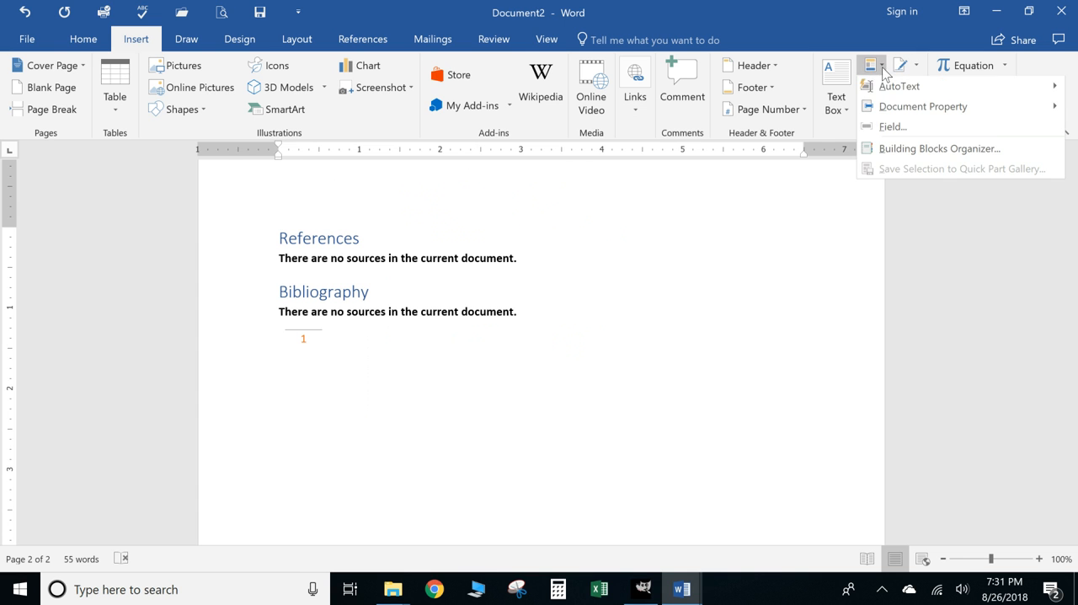
pyautogui.click(910, 155)
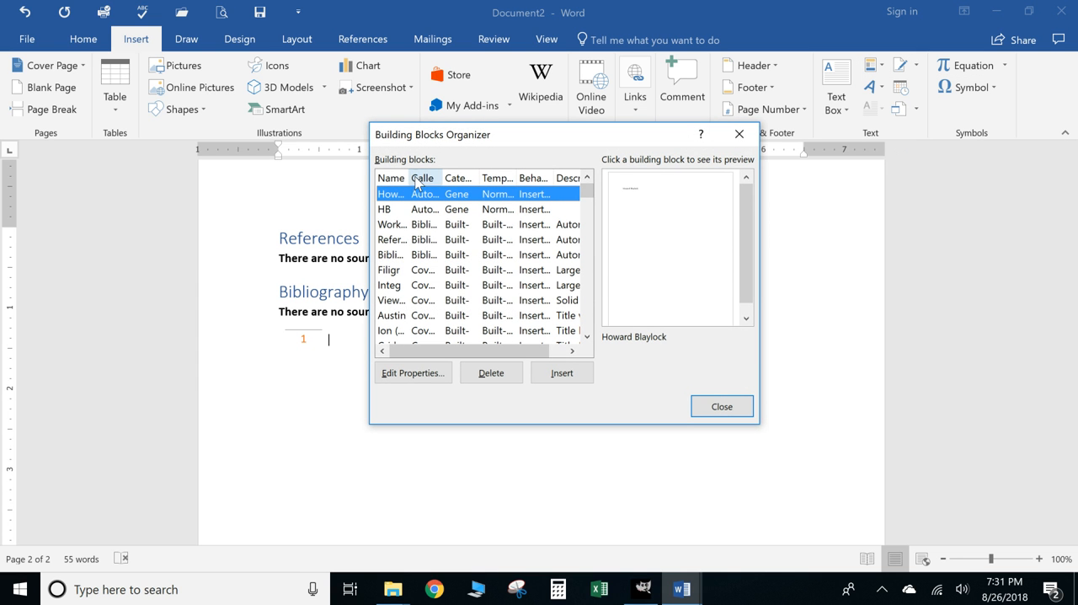
pyautogui.moveTo(409, 179); pyautogui.dragTo(485, 196)
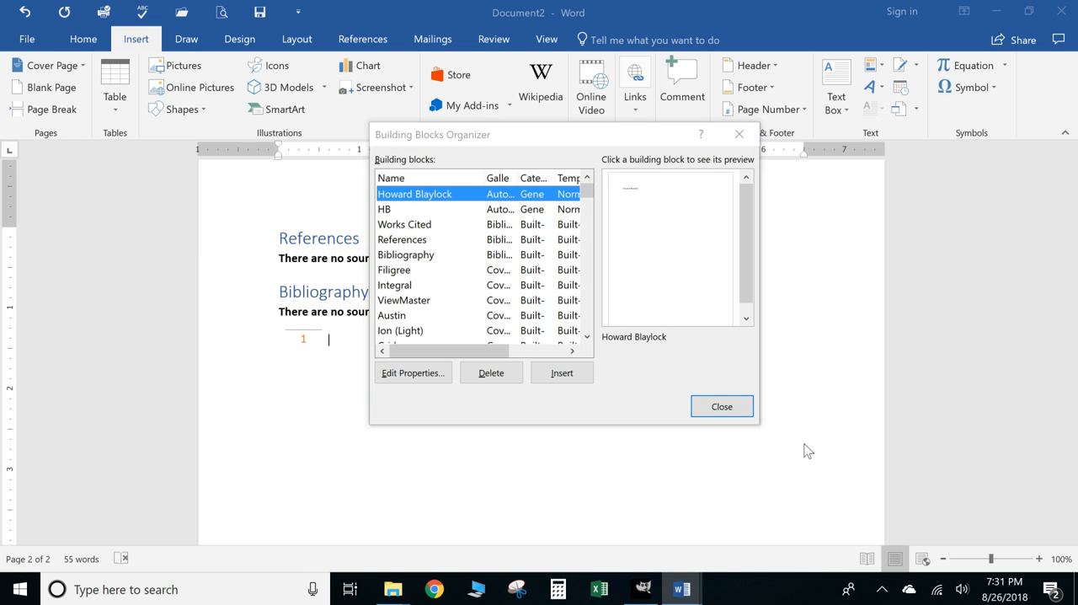
# - Close the Building Blocks Organizer and replace the placeholder sentence under the Bibliography heading with "Apply whatevertext"
pyautogui.click(696, 400)
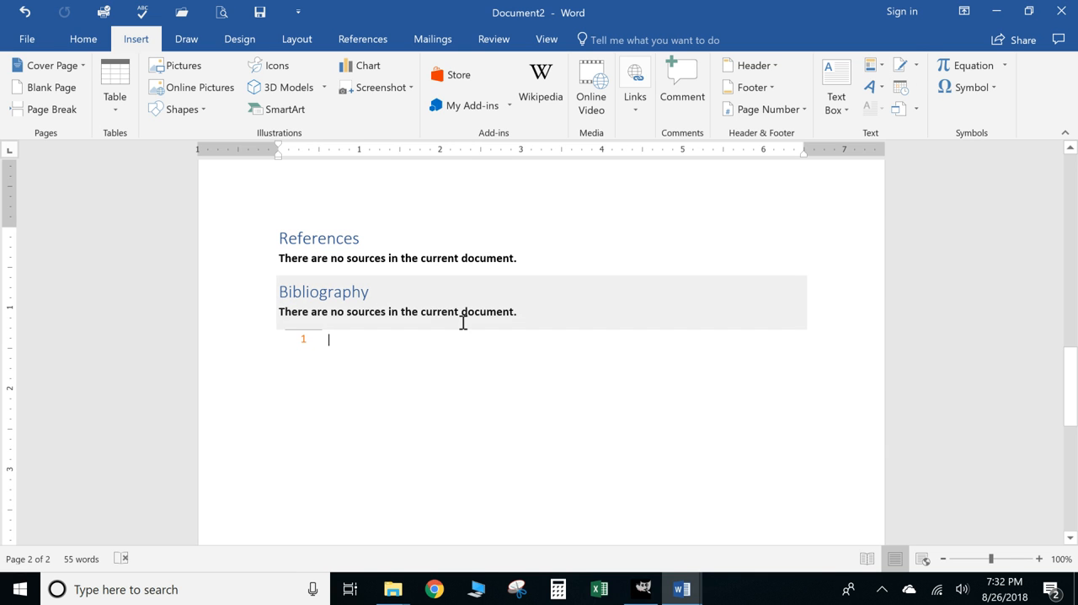
pyautogui.click(523, 310)
pyautogui.hotkey('shift', 'Home')
pyautogui.press('BackSpace')
pyautogui.press('BackSpace')
pyautogui.press('BackSpace')
pyautogui.press('Return')
pyautogui.write('Apll')
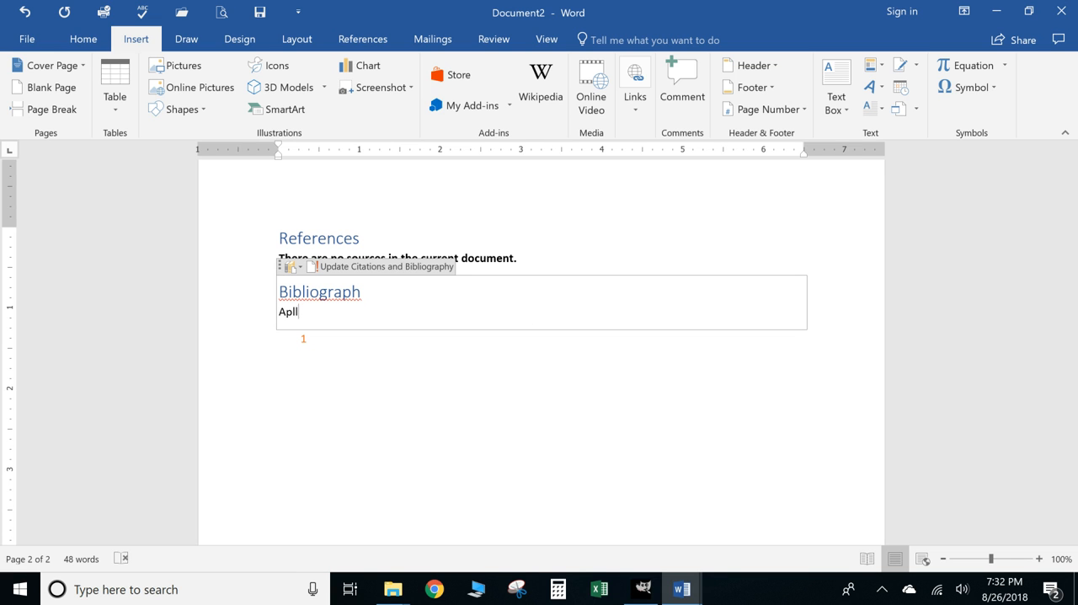
pyautogui.press('BackSpace')
pyautogui.write('ply whatevertext')
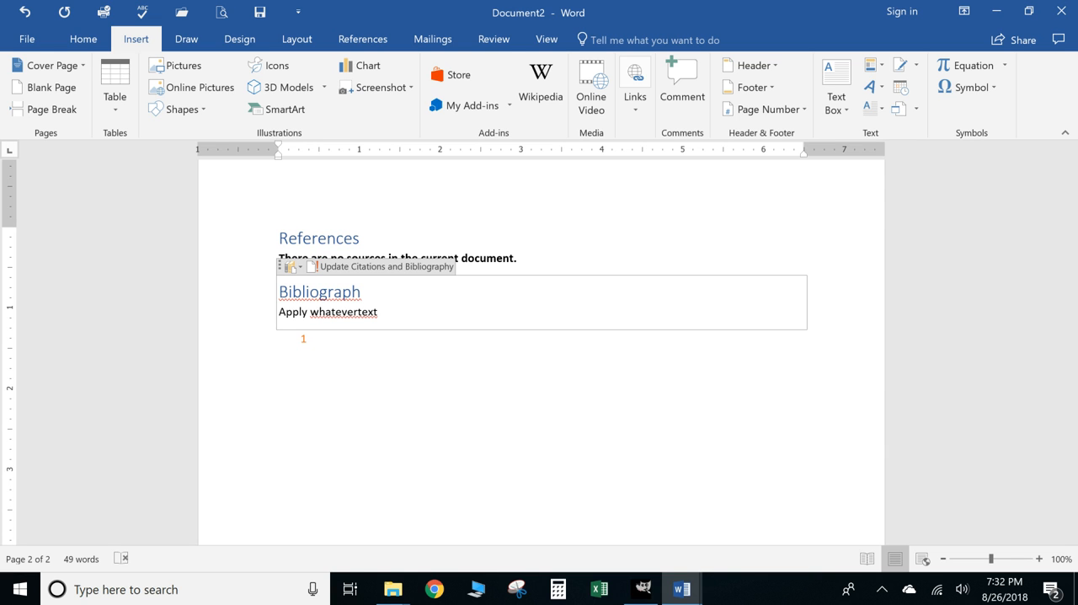
# - Correct the flagged spellings in the bibliography block to "whatever text" in the body line and "Bibliography" in the heading
pyautogui.rightClick(353, 312)
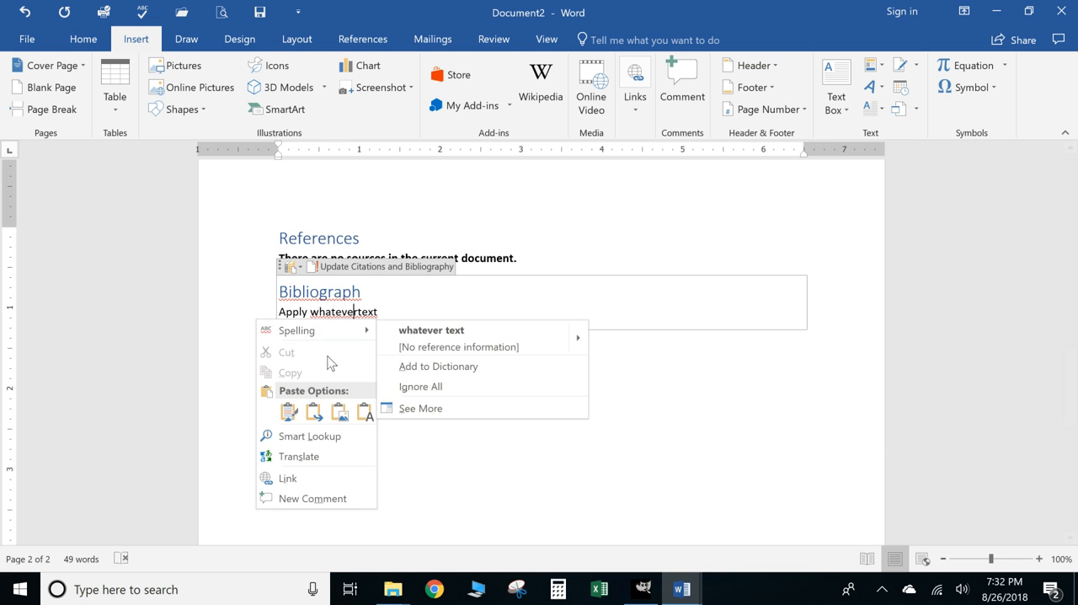
pyautogui.click(547, 341)
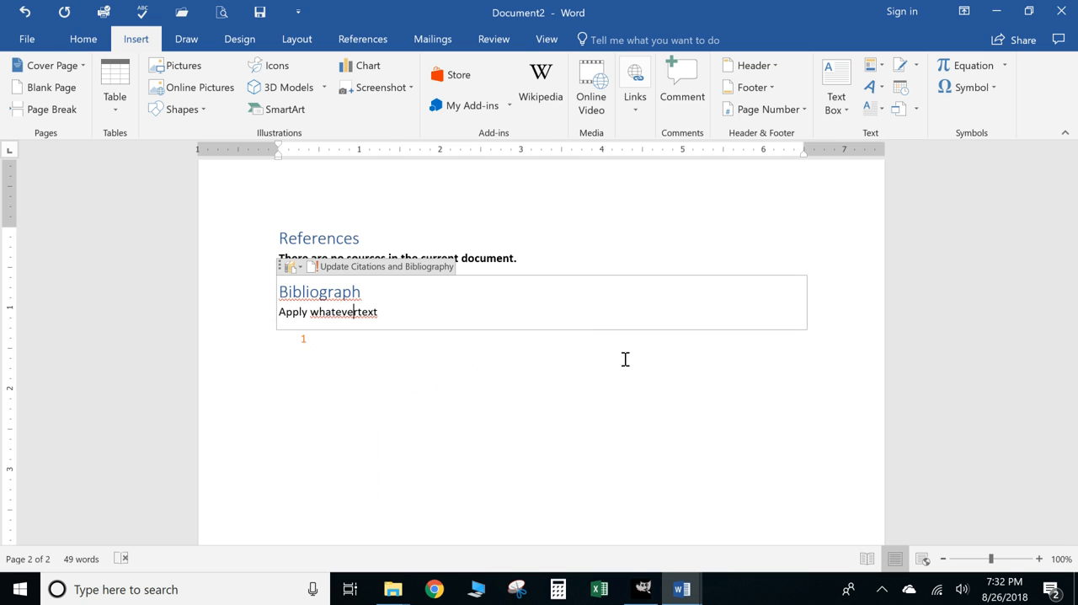
pyautogui.click(301, 397)
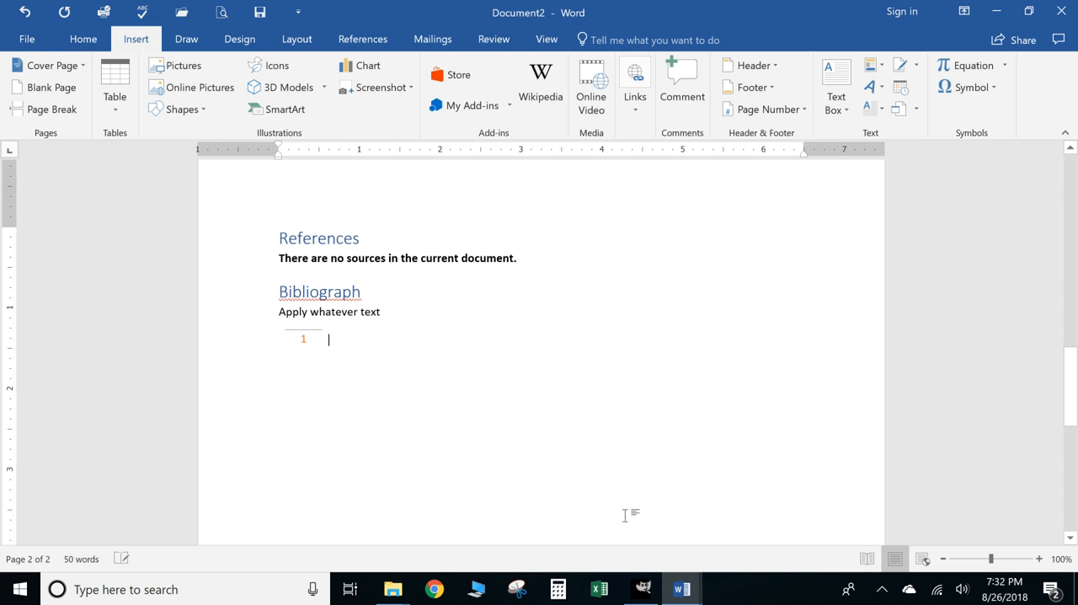
pyautogui.rightClick(321, 293)
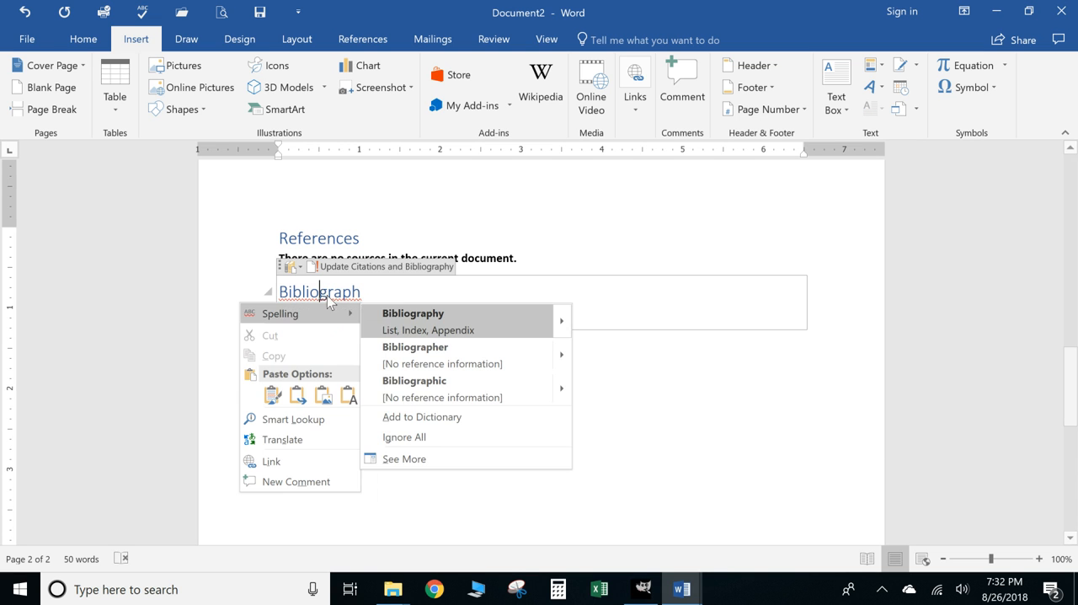
pyautogui.click(476, 332)
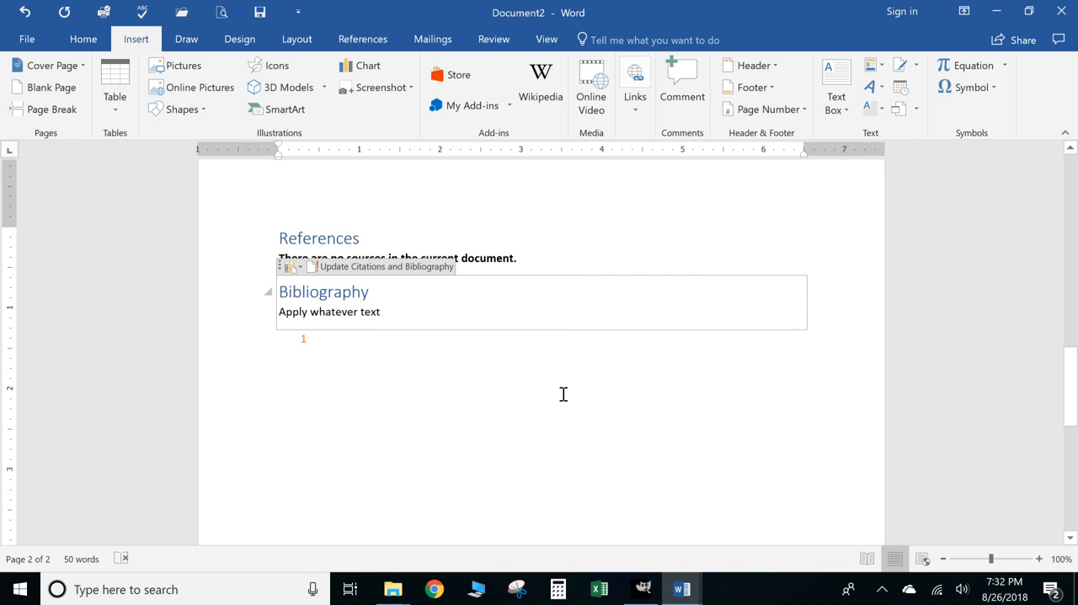